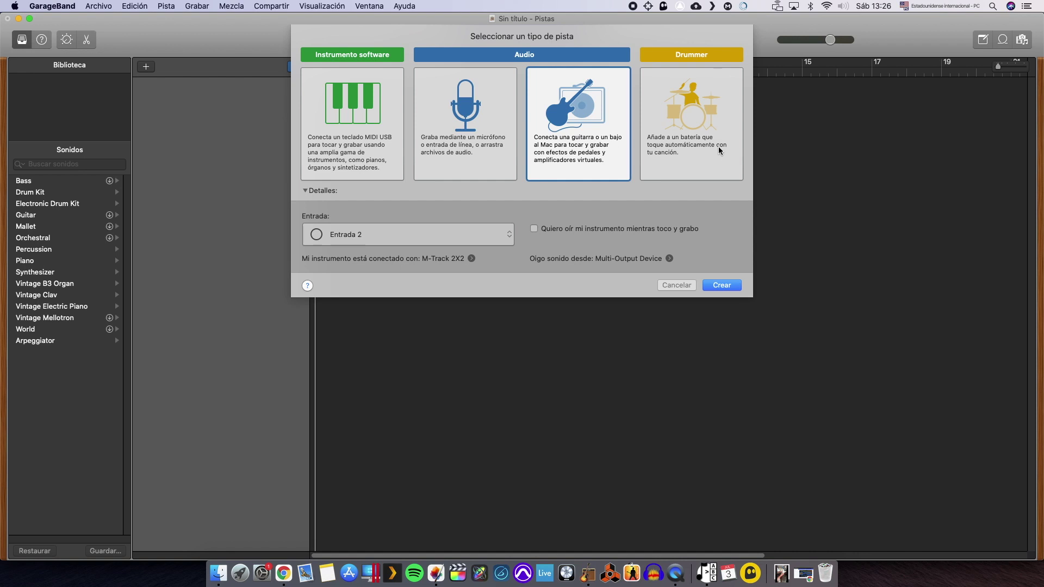
Configure a microphone audio track with Entrada 1 as its input and toggle the option to hear the instrument while recording
{"action": "left_click", "coordinate": [458, 113]}
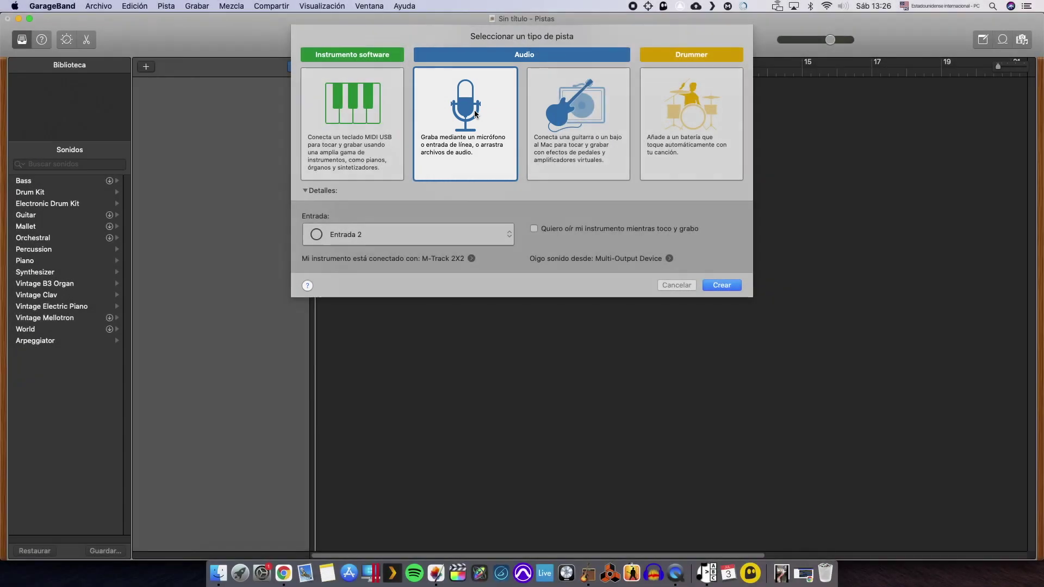
{"action": "left_click", "coordinate": [350, 242]}
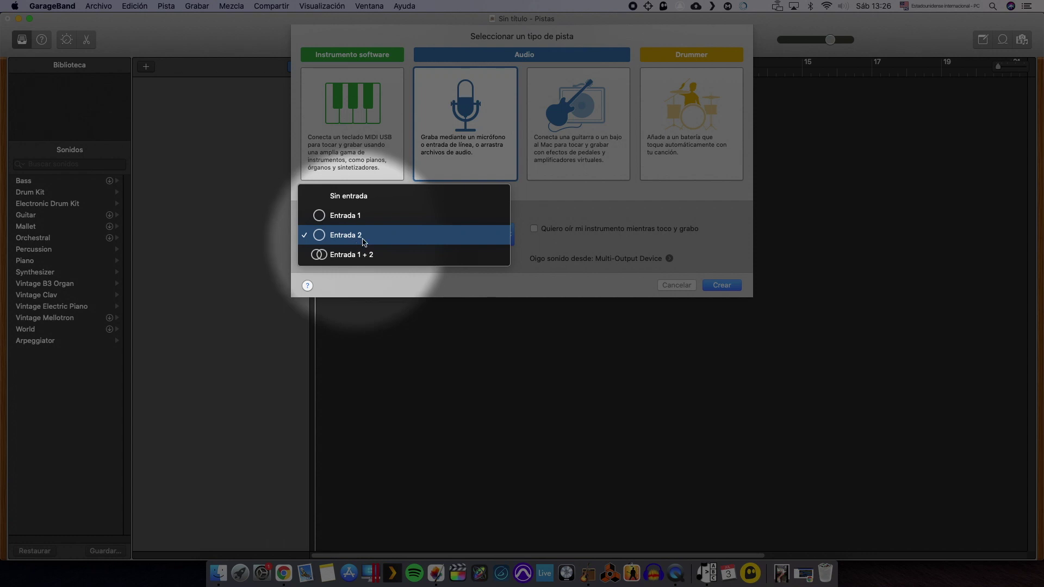
{"action": "left_click", "coordinate": [364, 217]}
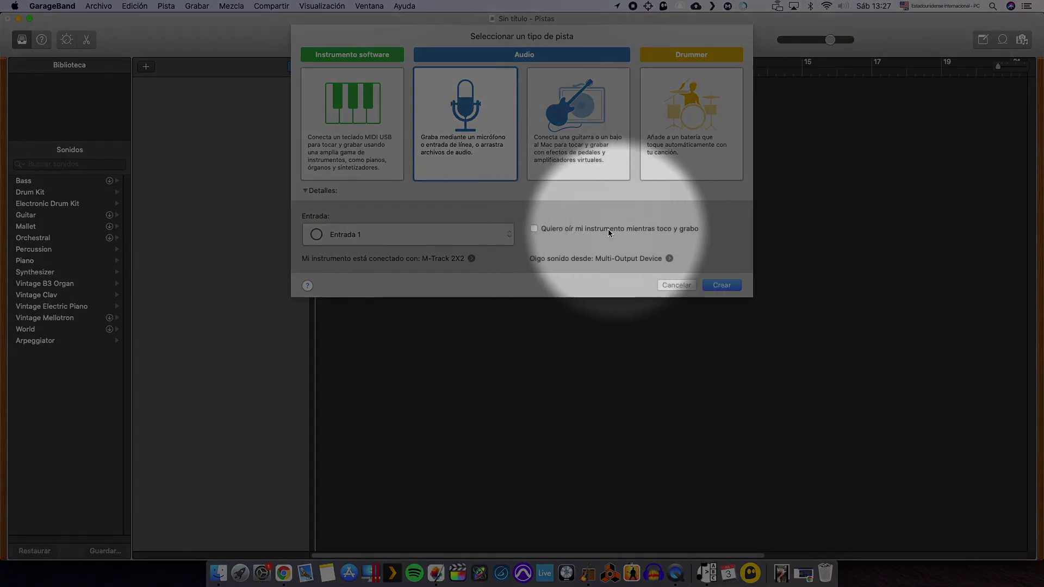
{"action": "left_click", "coordinate": [533, 229]}
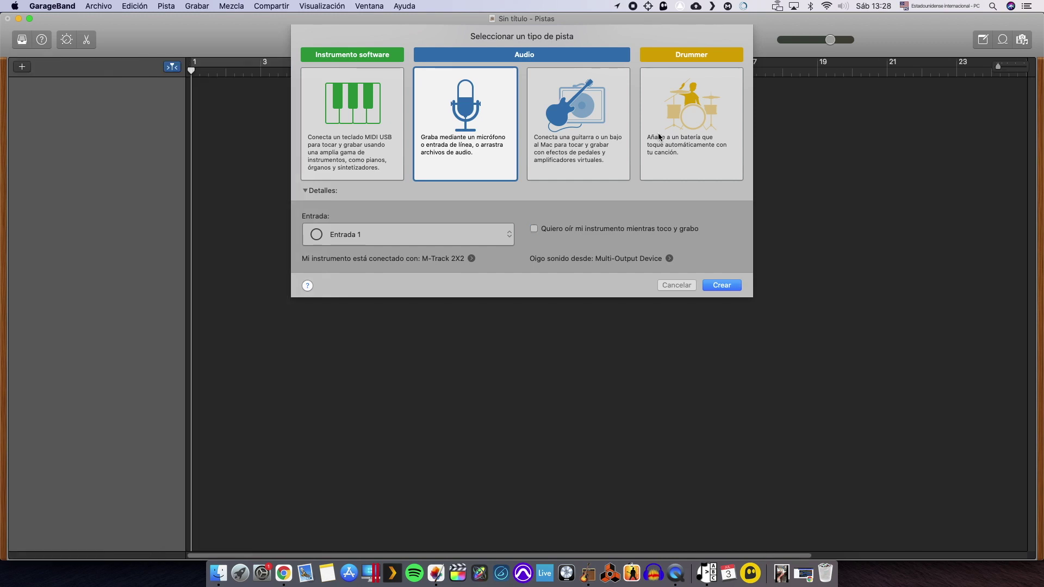
Create a Drummer track and select its region in the timeline
{"action": "key", "text": "super+alt+u"}
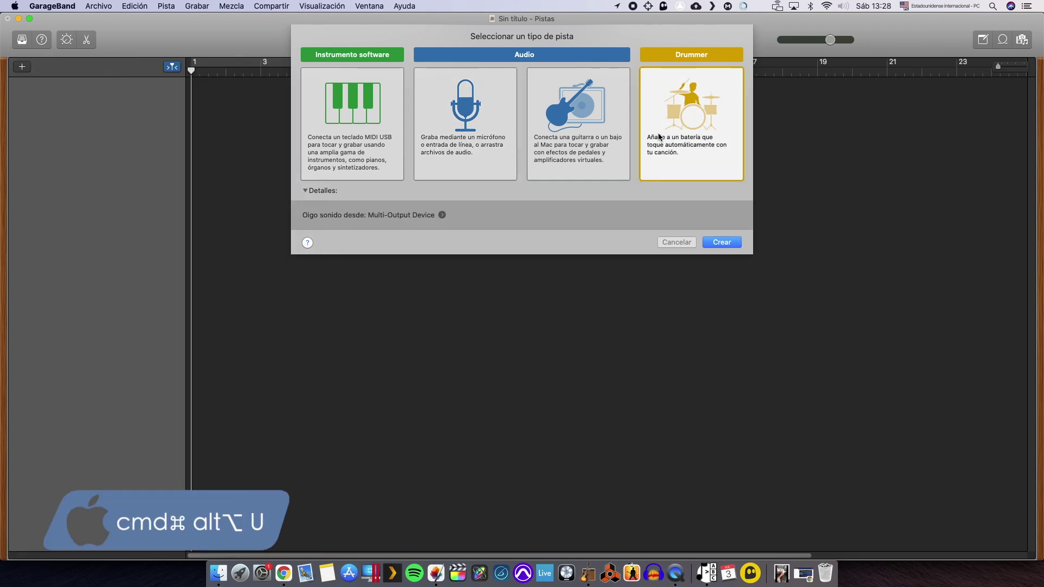
{"action": "left_click", "coordinate": [721, 243]}
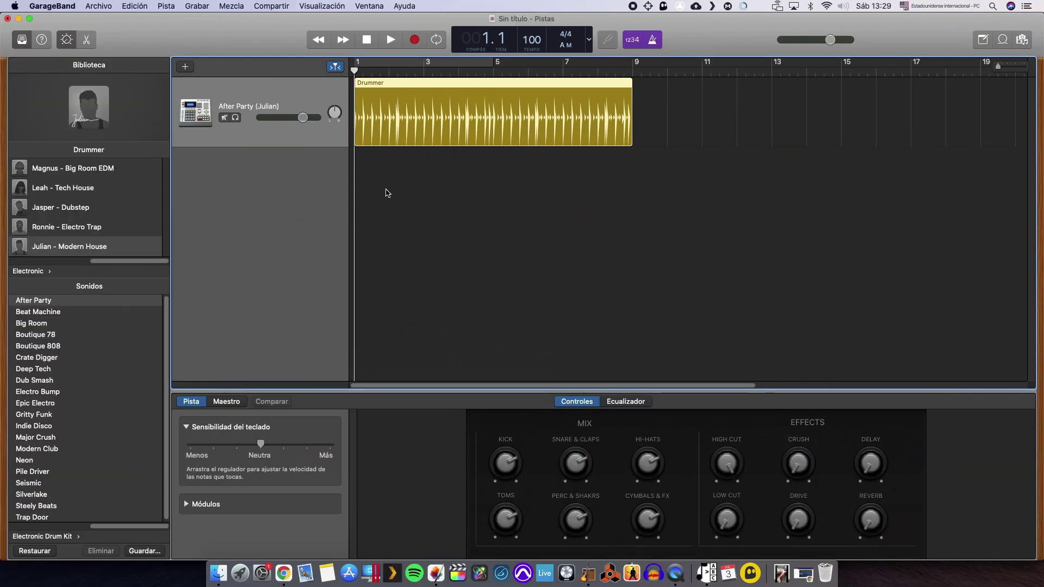
{"action": "left_click", "coordinate": [492, 169]}
{"action": "left_click", "coordinate": [481, 114]}
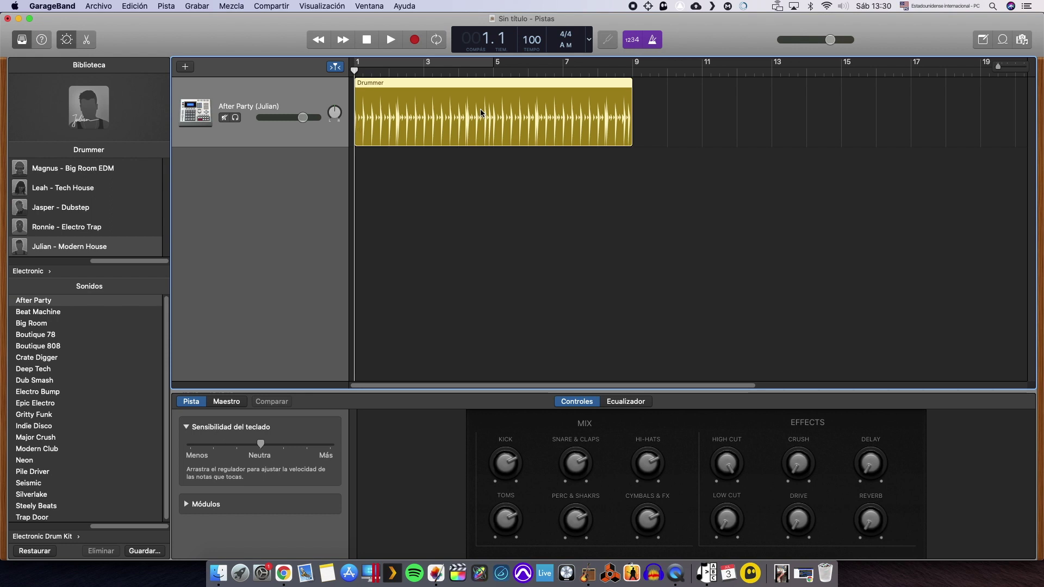
Browse the drummer genres and assign the Electrónica drummer Ronnie - Electro Trap to the track
{"action": "scroll", "coordinate": [116, 237], "scroll_direction": "left", "scroll_amount": 5}
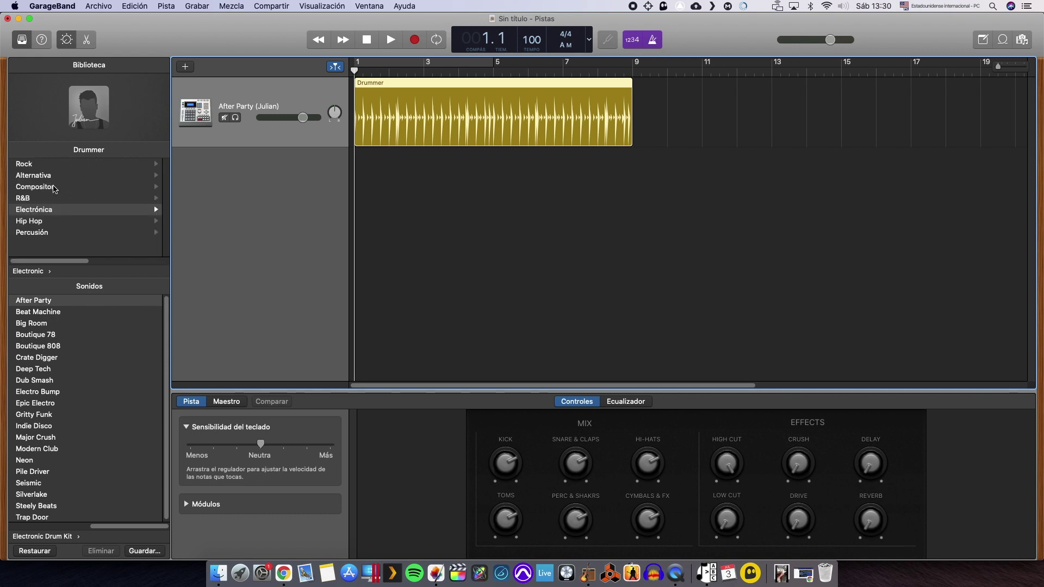
{"action": "left_click", "coordinate": [55, 216]}
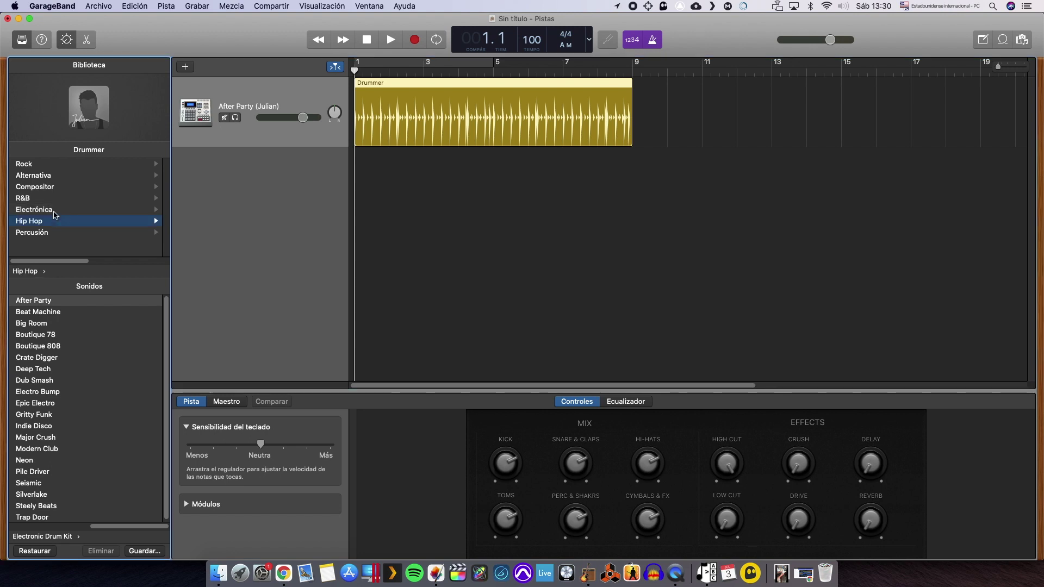
{"action": "left_click", "coordinate": [54, 211]}
{"action": "left_click", "coordinate": [60, 230]}
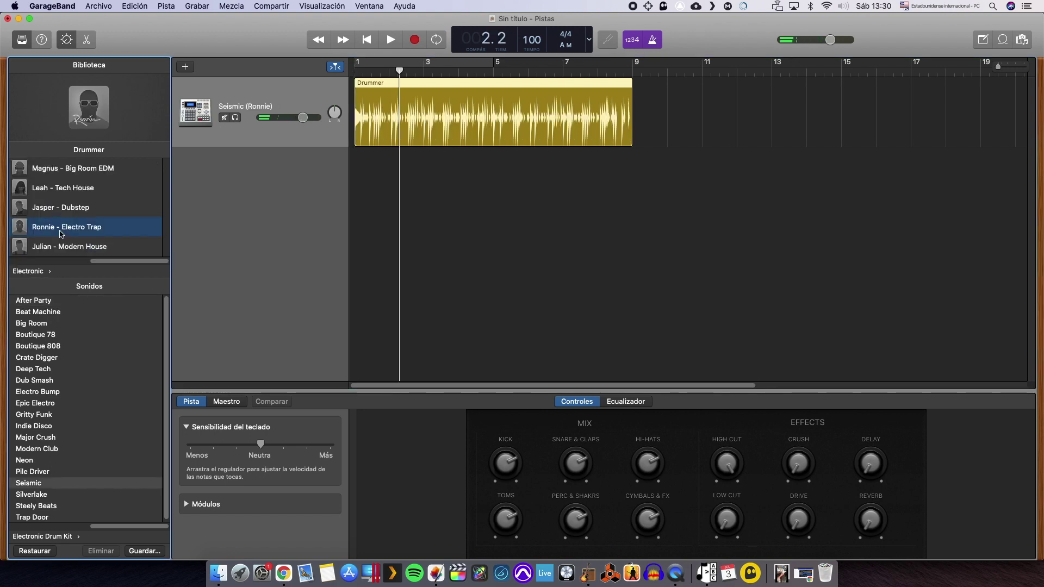
Show the Drummer editor and play the drum region from its beginning
{"action": "key", "text": "e"}
{"action": "key", "text": "Return"}
{"action": "key", "text": "space"}
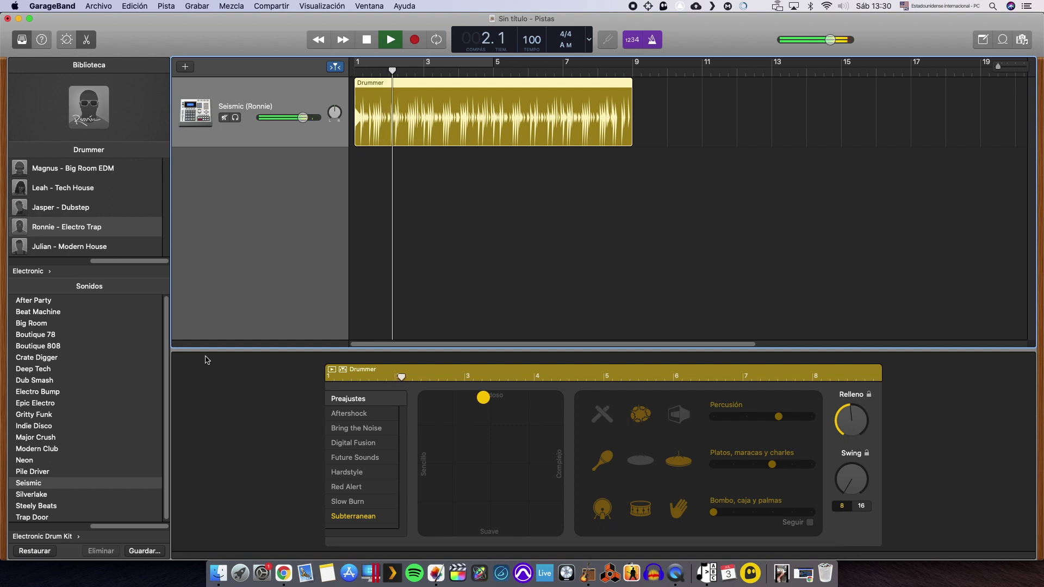
{"action": "key", "text": "space"}
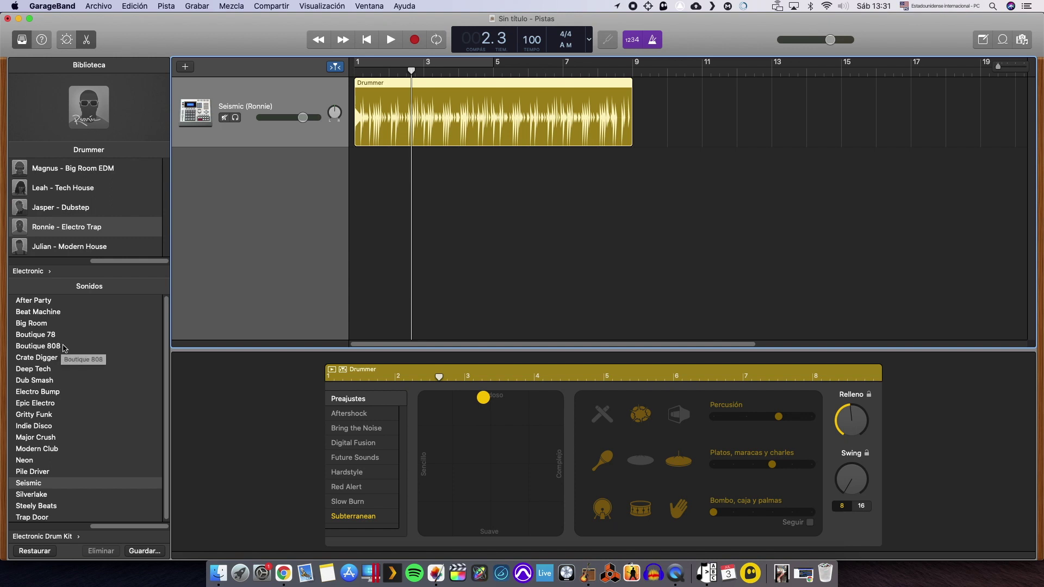
Audition the Boutique 808 and Deep Tech kits and set the drummer track's sound to Indie Disco
{"action": "left_click", "coordinate": [63, 347]}
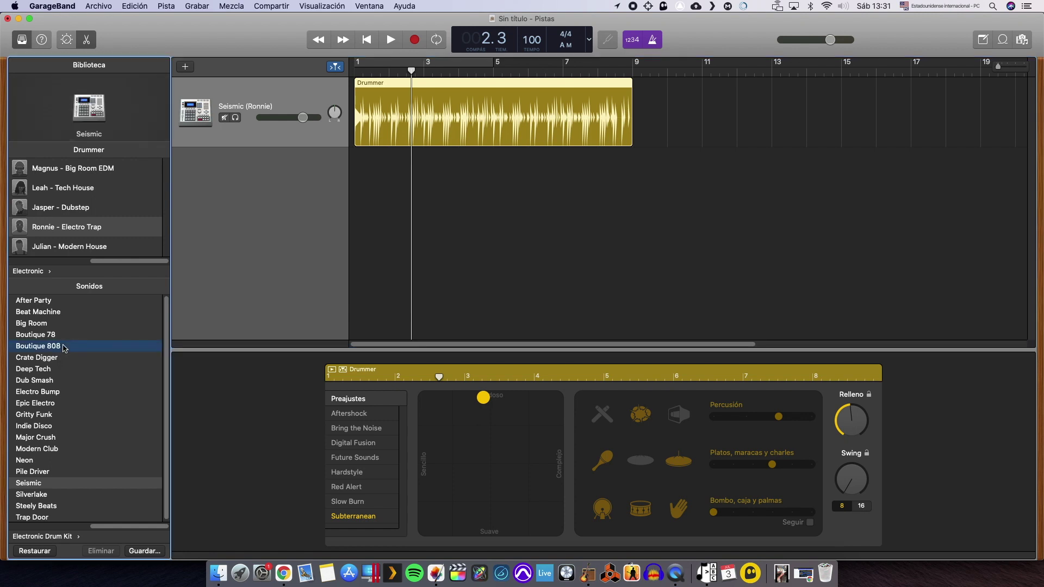
{"action": "key", "text": "space"}
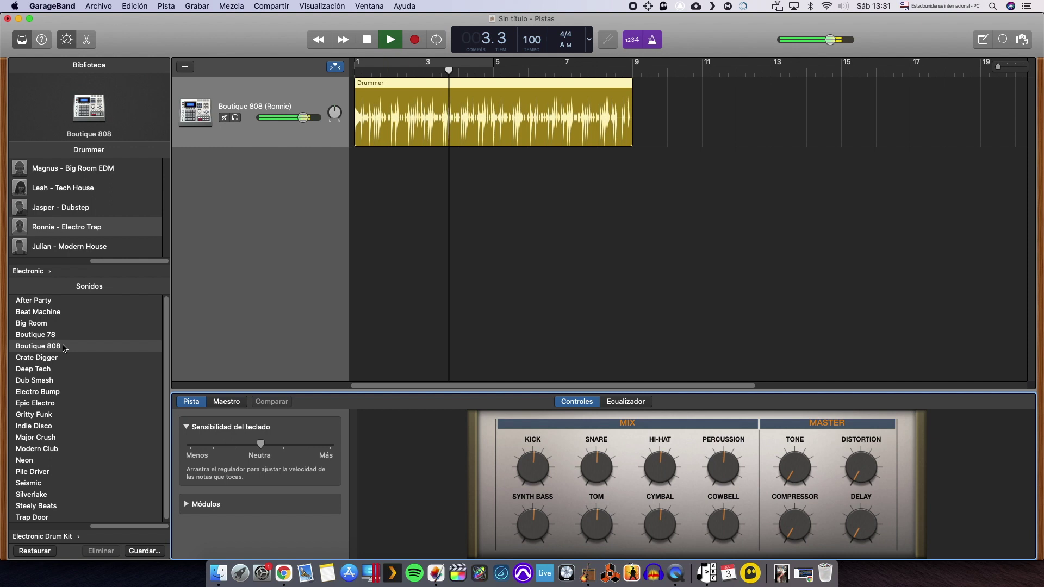
{"action": "key", "text": "space"}
{"action": "left_click", "coordinate": [63, 370]}
{"action": "left_click", "coordinate": [59, 426]}
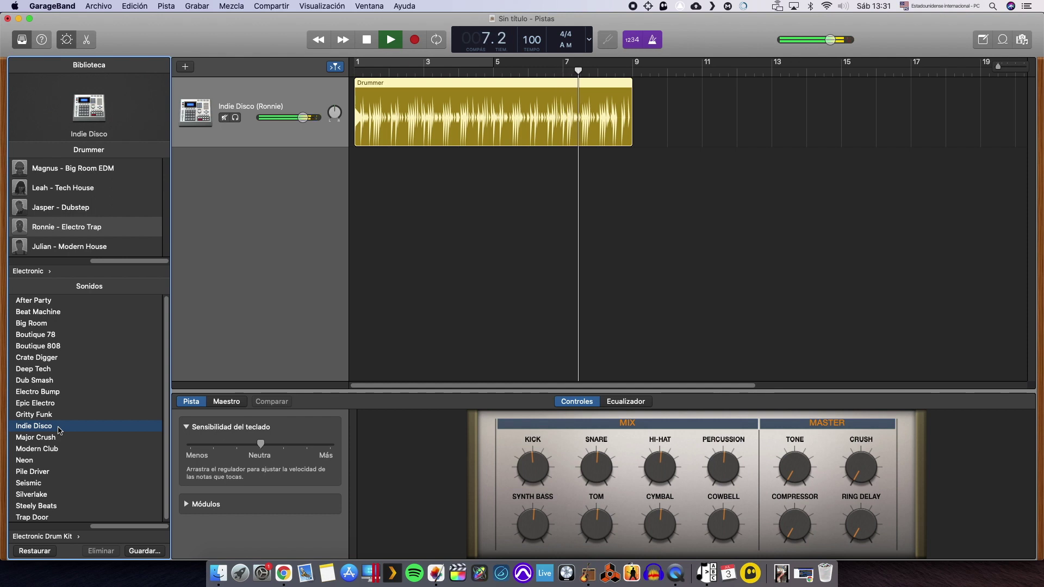
{"action": "key", "text": "space"}
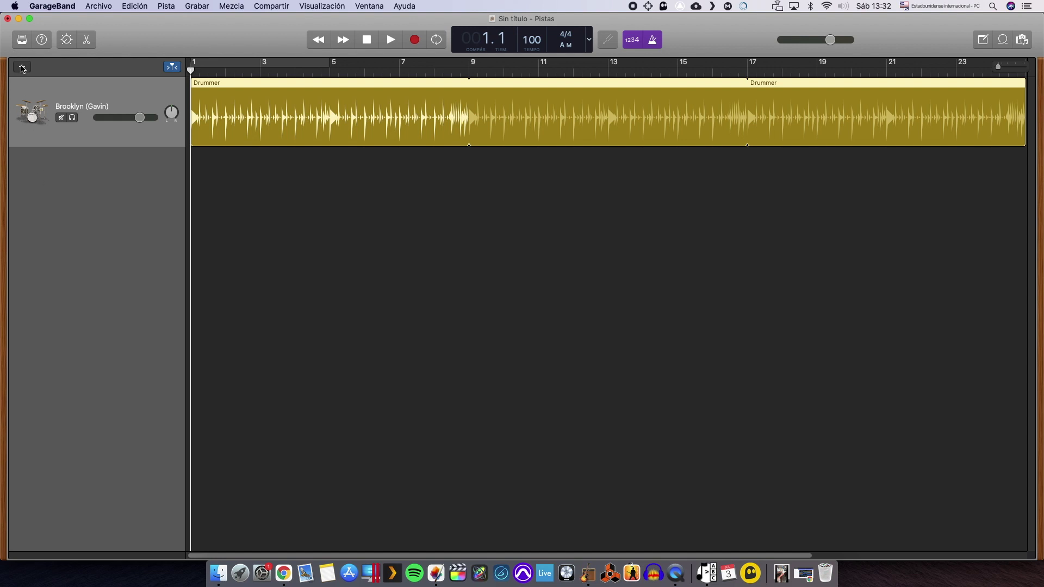
Add a new software instrument track below the Brooklyn drummer track
{"action": "left_click", "coordinate": [167, 6]}
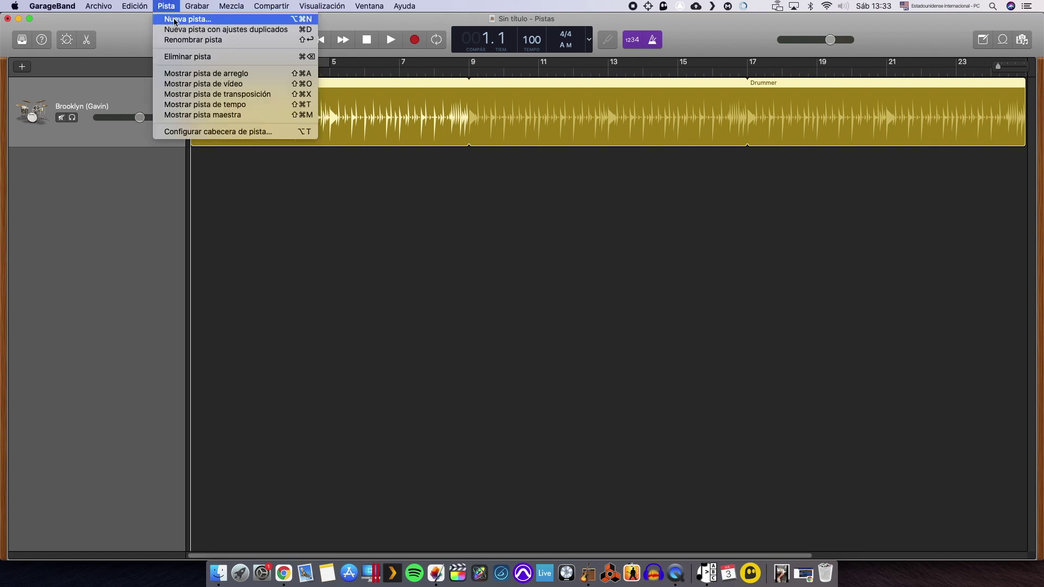
{"action": "left_click", "coordinate": [133, 187]}
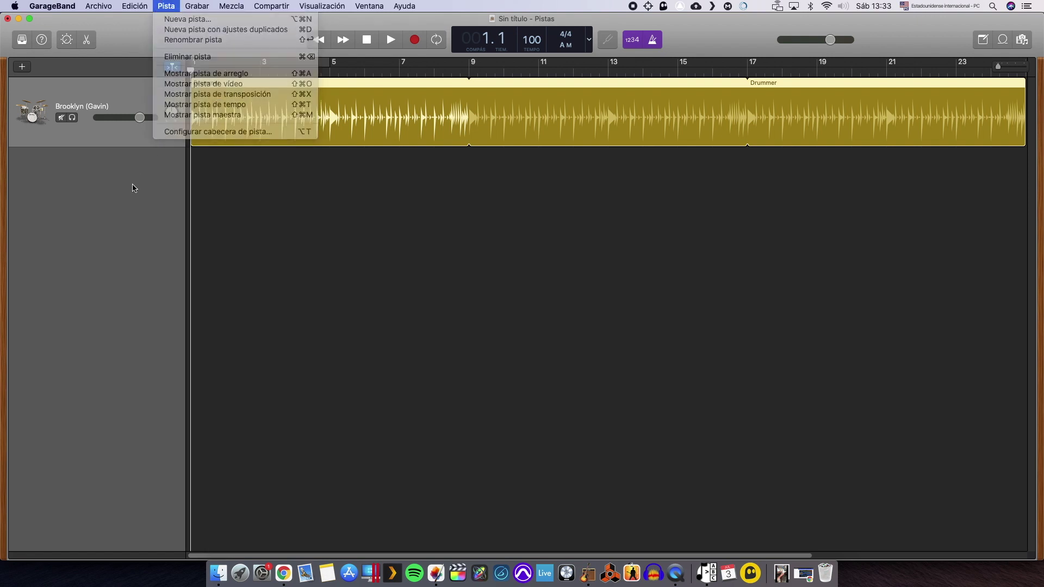
{"action": "right_click", "coordinate": [79, 198]}
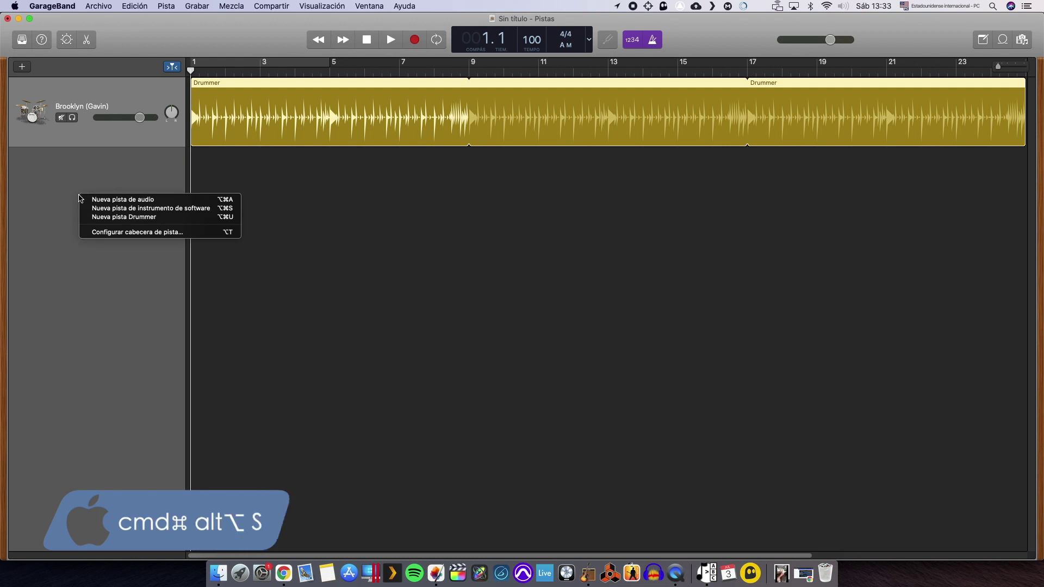
{"action": "left_click", "coordinate": [131, 211]}
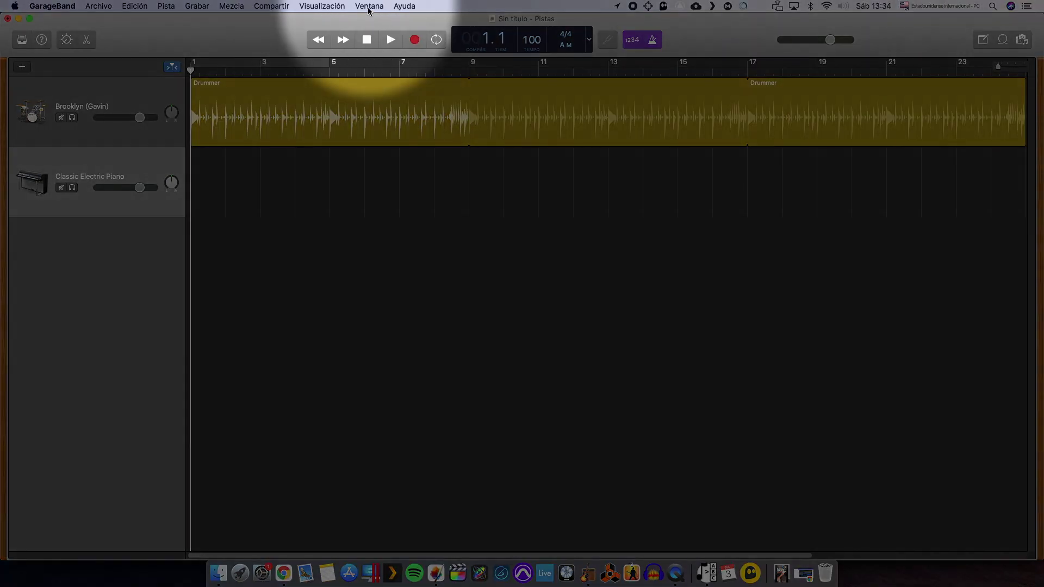
Display the on-screen keyboard for the Classic Electric Piano and shift its range to start at C1
{"action": "left_click", "coordinate": [369, 7]}
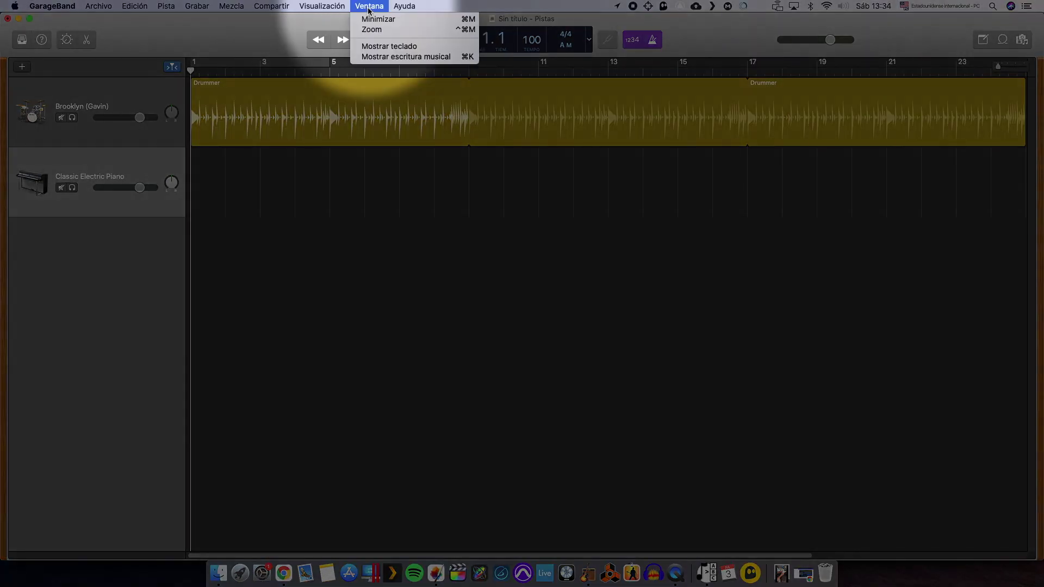
{"action": "left_click", "coordinate": [395, 46]}
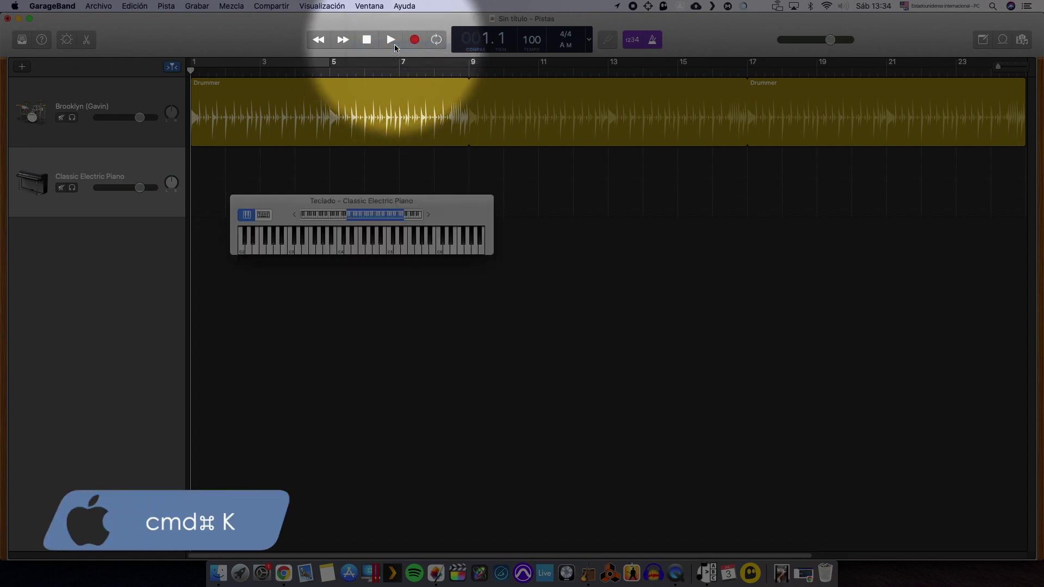
{"action": "left_click", "coordinate": [332, 206]}
{"action": "left_click", "coordinate": [349, 203]}
{"action": "left_click", "coordinate": [359, 210]}
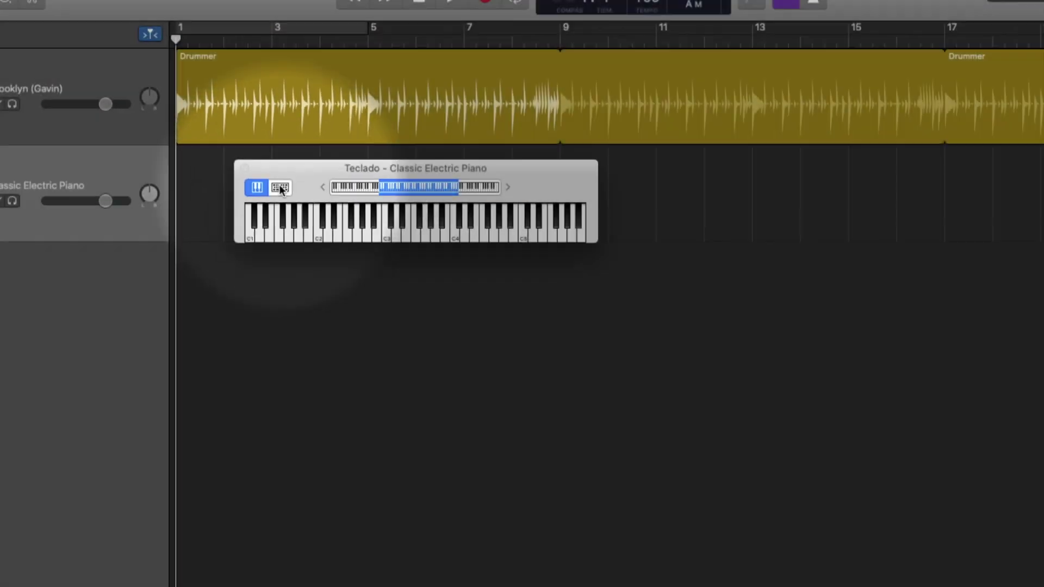
Switch the on-screen keyboard to Musical Typing and play several test notes on the electric piano
{"action": "left_click", "coordinate": [279, 188]}
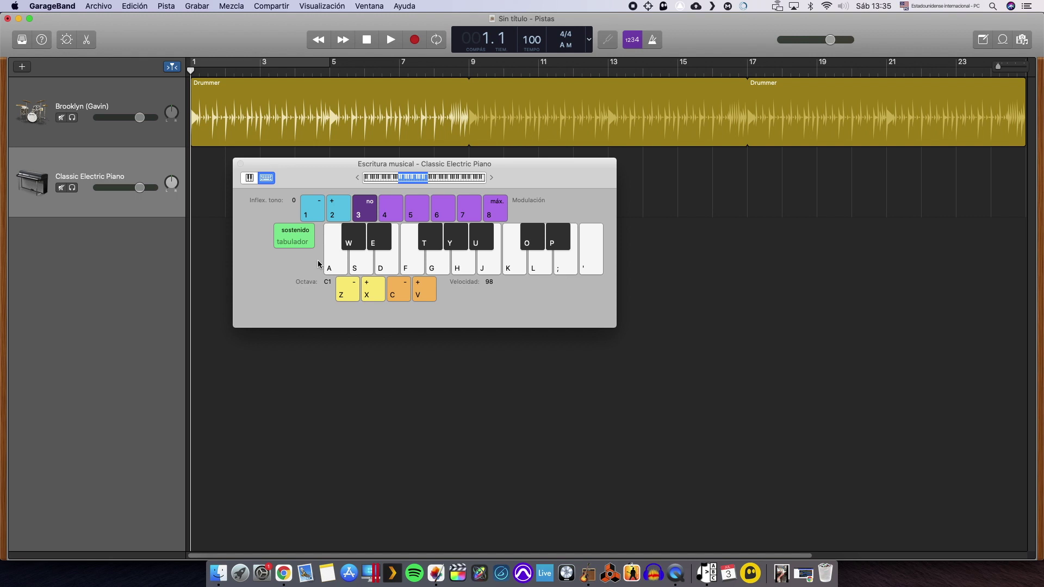
{"action": "key", "text": "a"}
{"action": "key", "text": "s"}
{"action": "key", "text": "w"}
{"action": "key", "text": "a"}
{"action": "key", "text": "d"}
{"action": "key", "text": "g"}
Play notes in successively higher octaves, settling on octave C3 with the velocity lowered to 88
{"action": "key", "text": "x"}
{"action": "key", "text": "a"}
{"action": "key", "text": "d"}
{"action": "key", "text": "x"}
{"action": "key", "text": "a"}
{"action": "key", "text": "d"}
{"action": "key", "text": "x"}
{"action": "key", "text": "a"}
{"action": "key", "text": "d"}
{"action": "key", "text": "z"}
{"action": "key", "text": "c"}
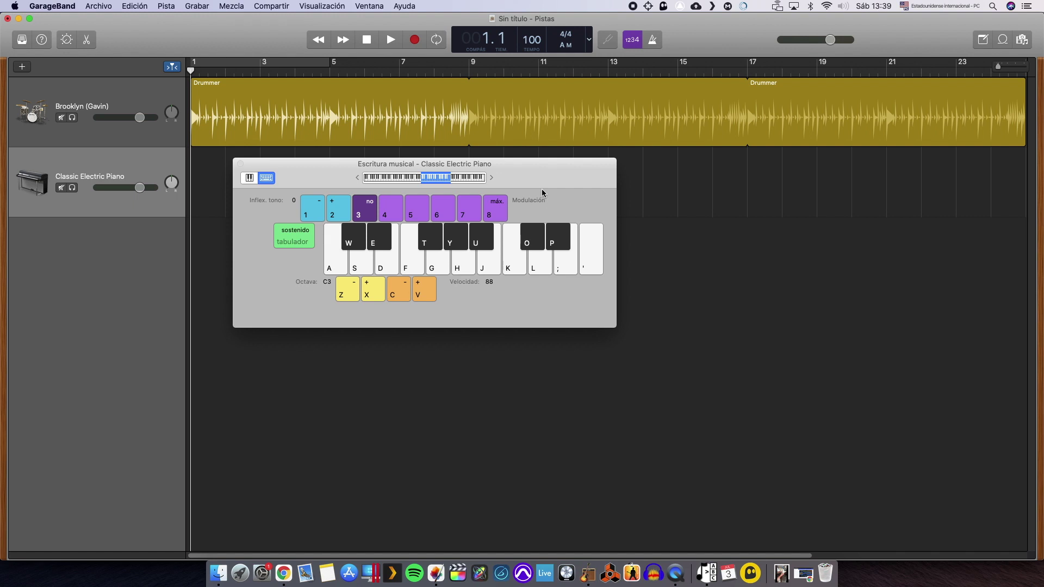
Compare the electric piano notes played without and with sustain
{"action": "key", "text": "a"}
{"action": "key", "text": "d"}
{"action": "key", "text": "Tab"}
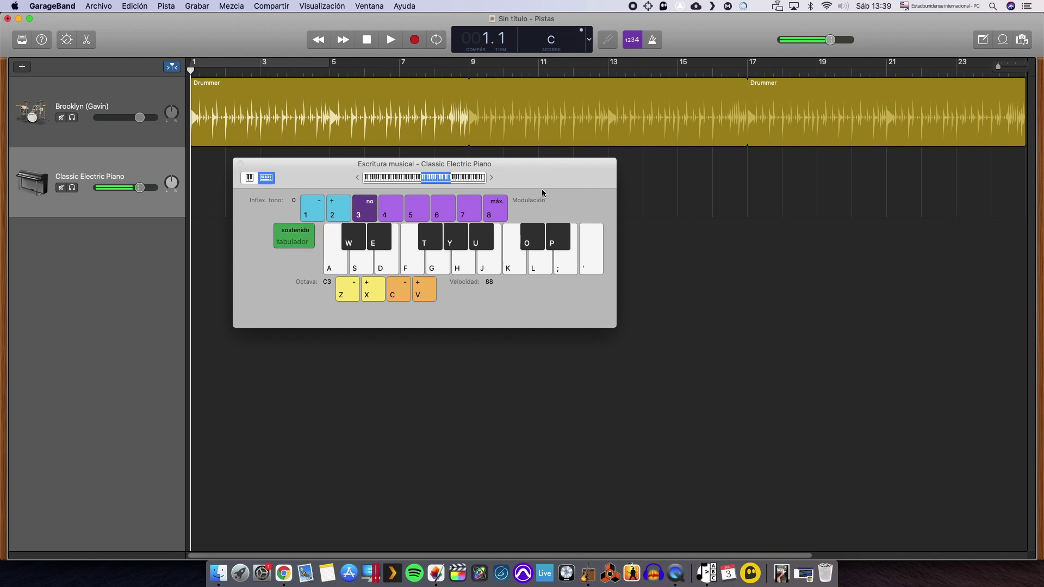
{"action": "key", "text": "a"}
{"action": "key", "text": "d"}
{"action": "key", "text": "a"}
{"action": "key", "text": "d"}
{"action": "key", "text": "Tab"}
Play a few notes and test bending the pitch down and up on the F-key note
{"action": "key", "text": "a"}
{"action": "key", "text": "s"}
{"action": "key", "text": "f"}
{"action": "key", "text": "h"}
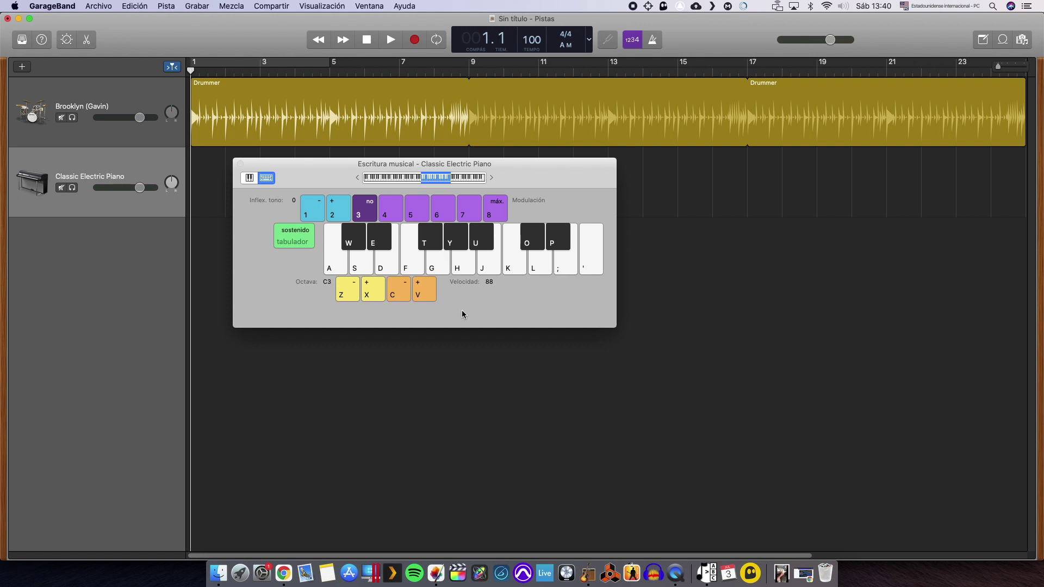
{"action": "key", "text": "f"}
{"action": "key", "text": "1"}
{"action": "key", "text": "1"}
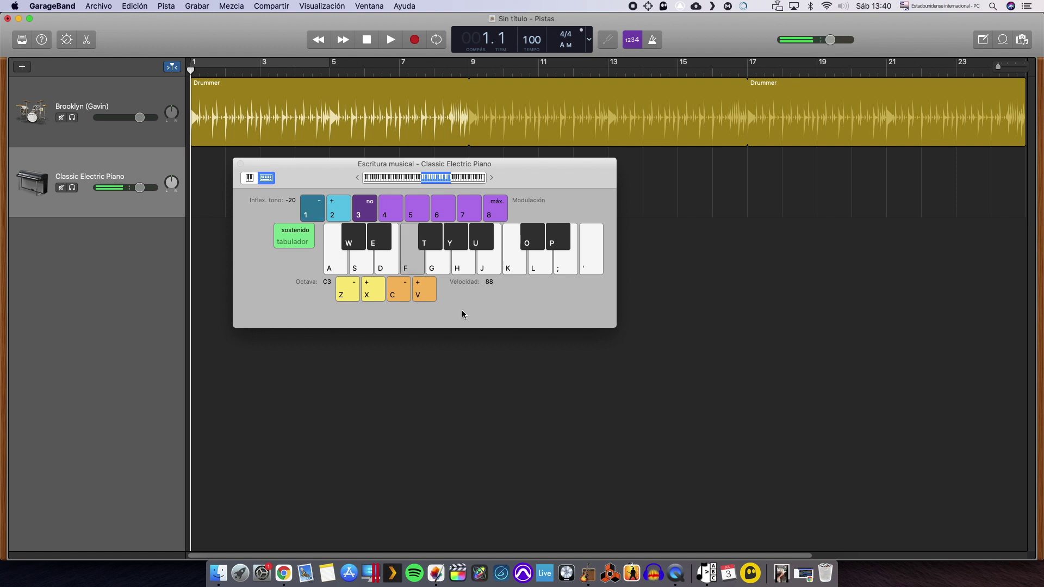
{"action": "key", "text": "2"}
{"action": "key", "text": "2"}
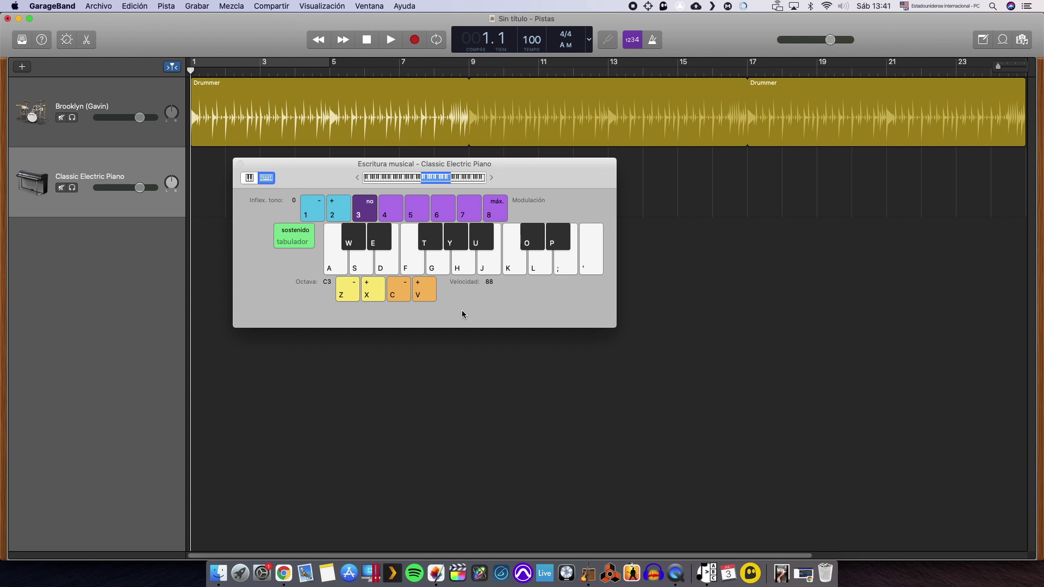
Test the modulation levels up to the maximum while playing a note, and return modulation to none
{"action": "key", "text": "f"}
{"action": "key", "text": "5"}
{"action": "key", "text": "6"}
{"action": "key", "text": "7"}
{"action": "key", "text": "8"}
{"action": "key", "text": "f"}
{"action": "key", "text": "6"}
{"action": "key", "text": "5"}
{"action": "key", "text": "4"}
{"action": "key", "text": "3"}
Play chords at lower and higher note velocities, raising the velocity to 118
{"action": "key", "text": "c"}
{"action": "key", "text": "c"}
{"action": "key", "text": "c"}
{"action": "key", "text": "a+d+g"}
{"action": "key", "text": "v"}
{"action": "key", "text": "v"}
{"action": "key", "text": "a+d"}
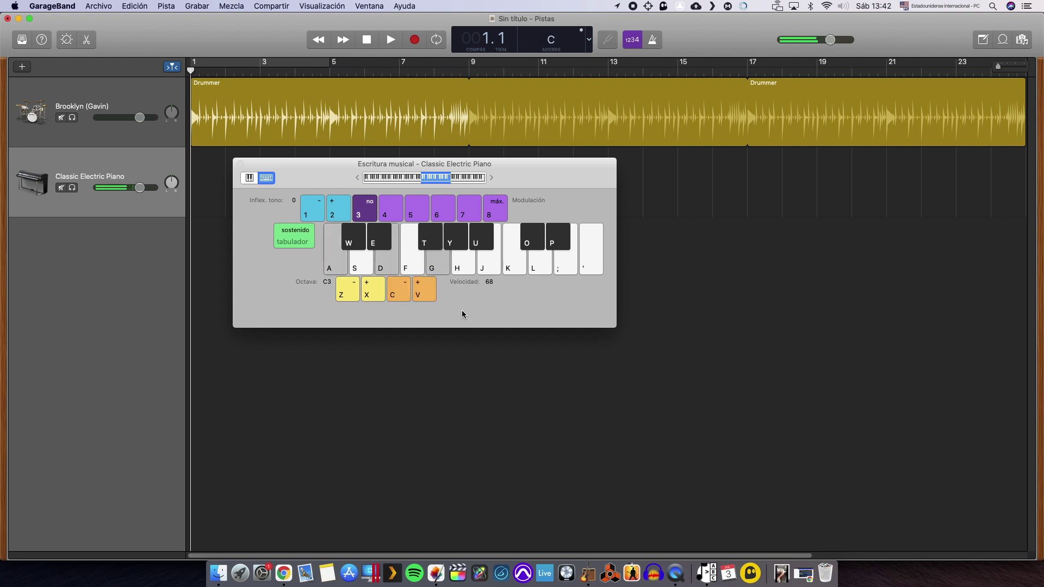
{"action": "key", "text": "v"}
{"action": "key", "text": "v"}
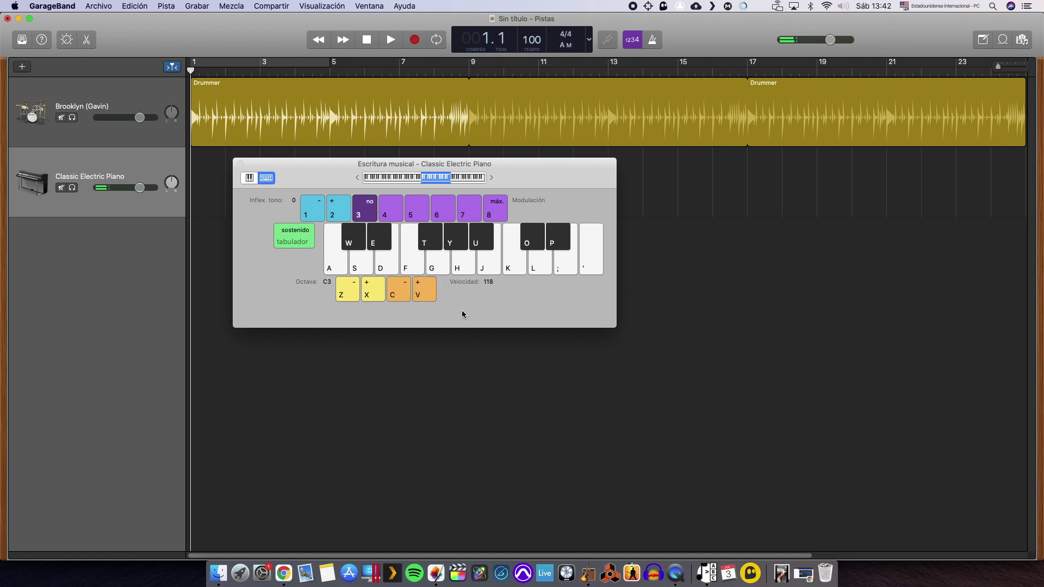
{"action": "key", "text": "a+d+g"}
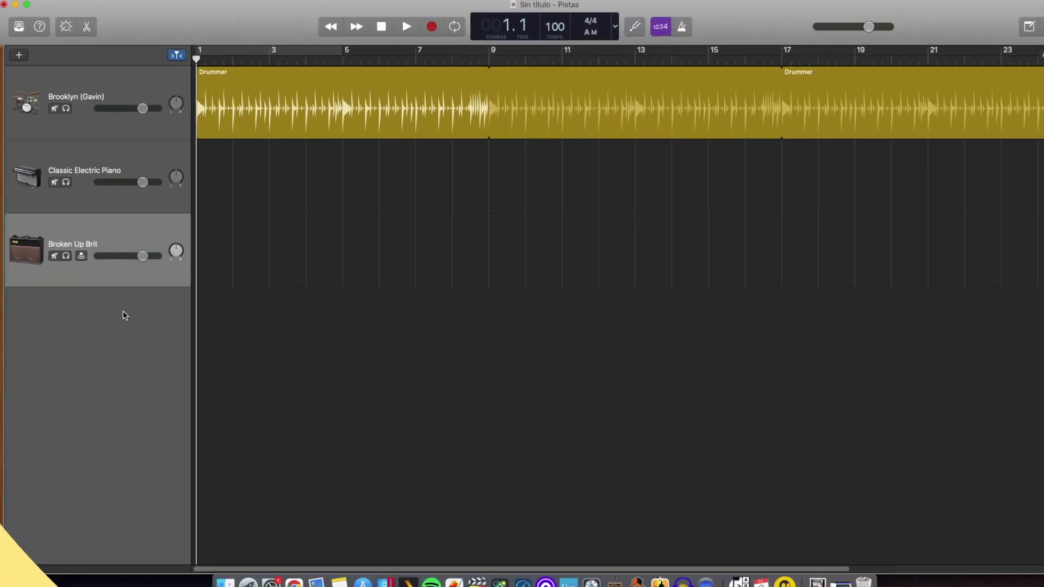
Add an audio track and turn on input monitoring for the Broken Up Brit guitar track
{"action": "key", "text": "super+alt+a"}
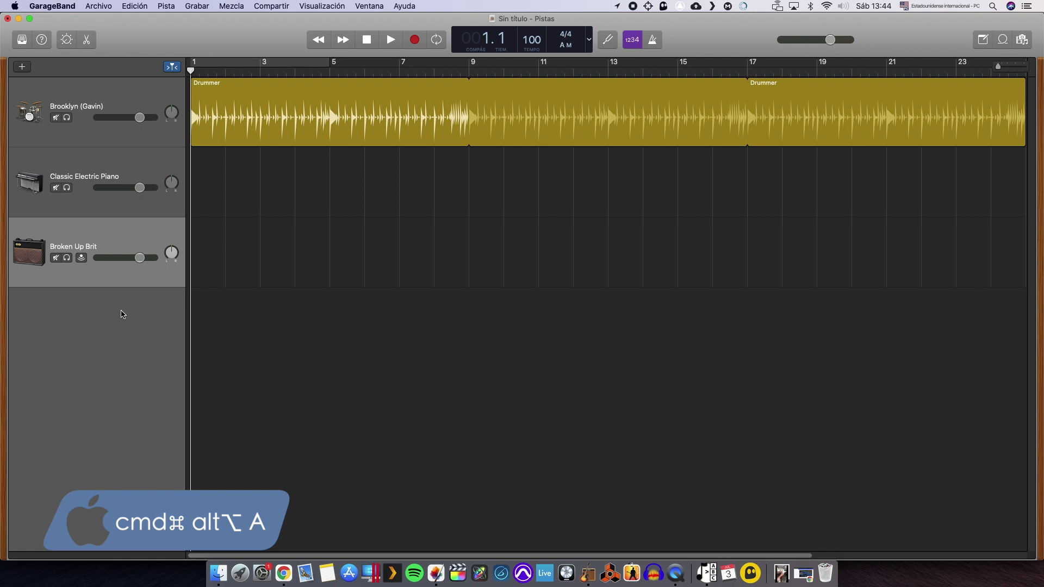
{"action": "left_click", "coordinate": [81, 259]}
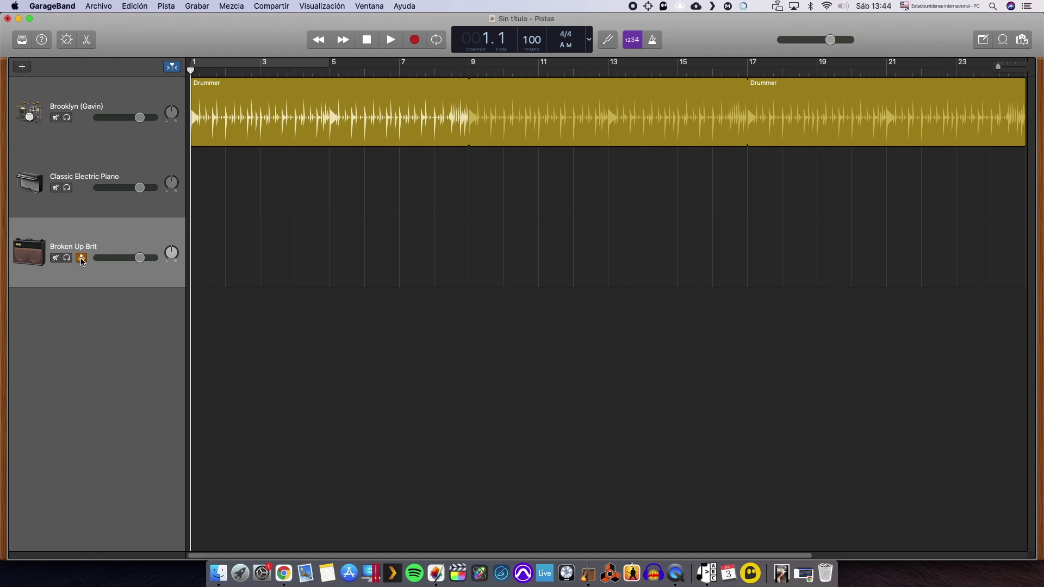